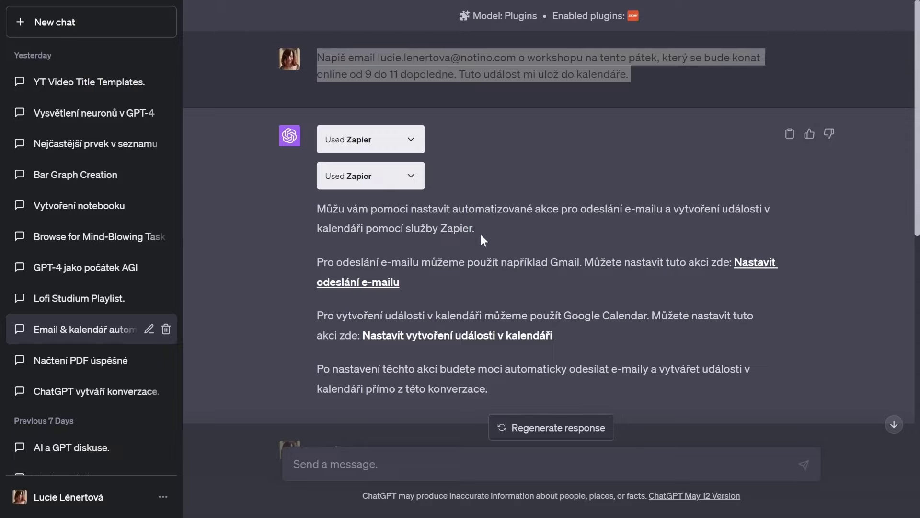
Highlight the Gmail and Google Calendar setup instructions, view the Zapier setup page for creating the calendar event, and close it.
{"action": "left_click_drag", "start_coordinate": [316, 262], "coordinate": [762, 274]}
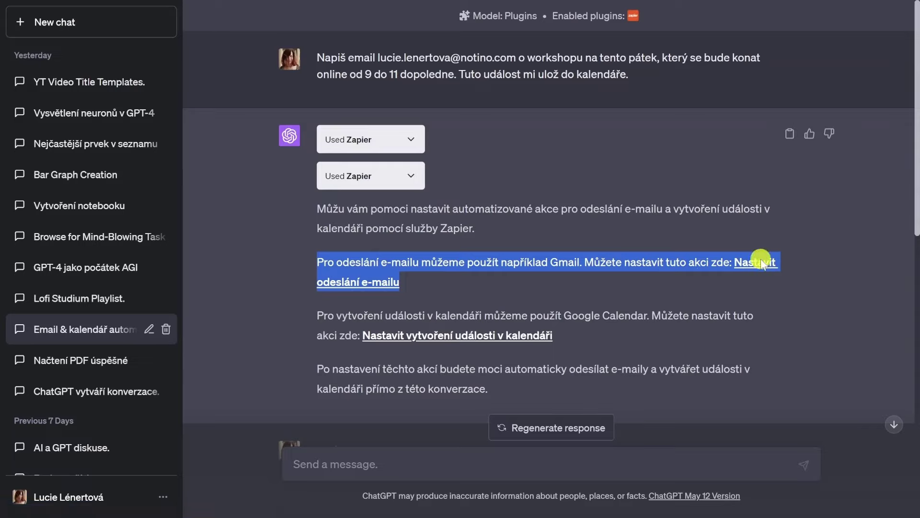
{"action": "left_click", "coordinate": [760, 259]}
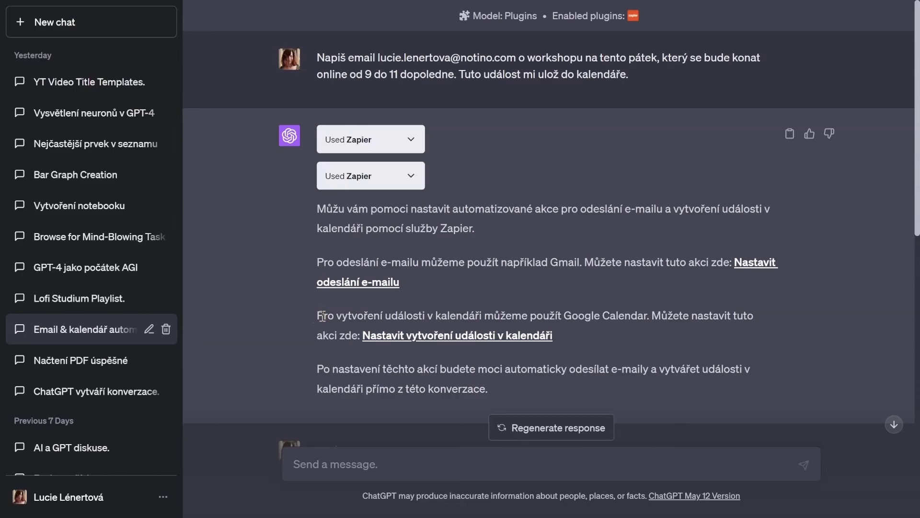
{"action": "left_click_drag", "start_coordinate": [317, 315], "coordinate": [605, 332]}
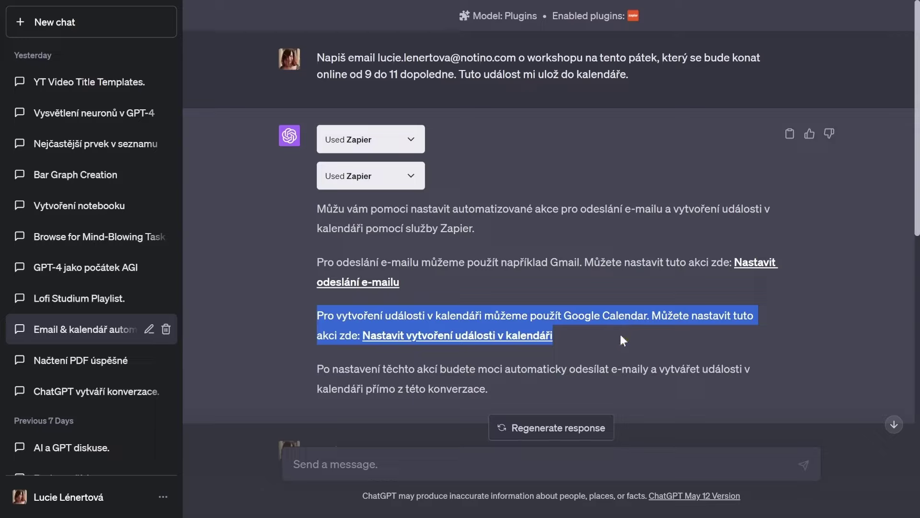
{"action": "left_click", "coordinate": [527, 343]}
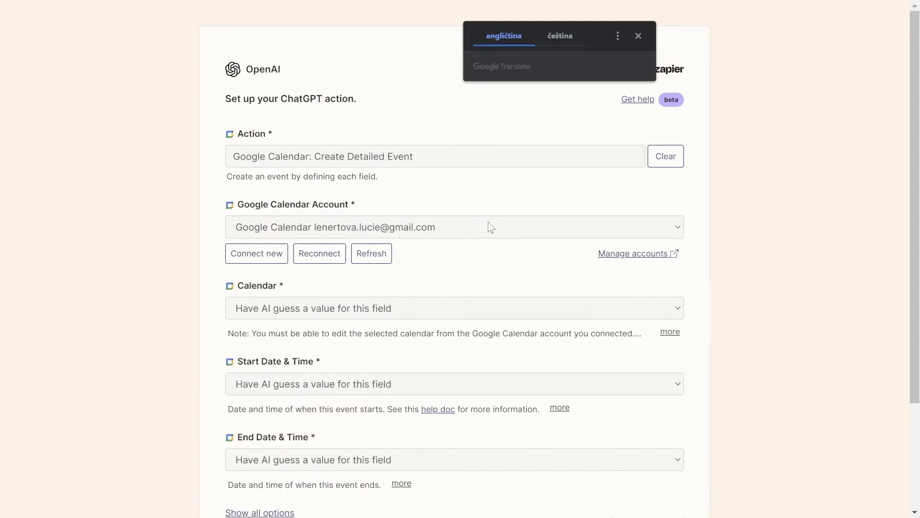
{"action": "key", "text": "ctrl+w"}
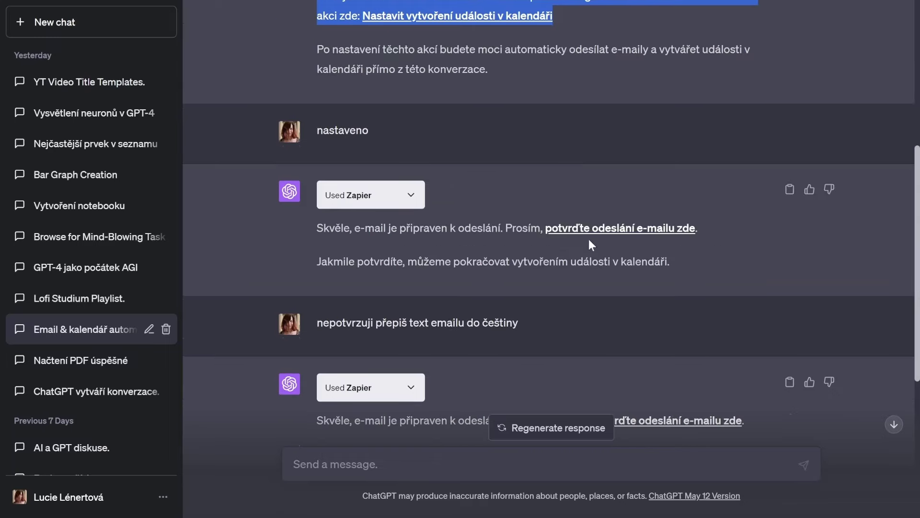
View the first email confirmation page and highlight the message asking to rewrite the email text in Czech.
{"action": "left_click", "coordinate": [627, 232]}
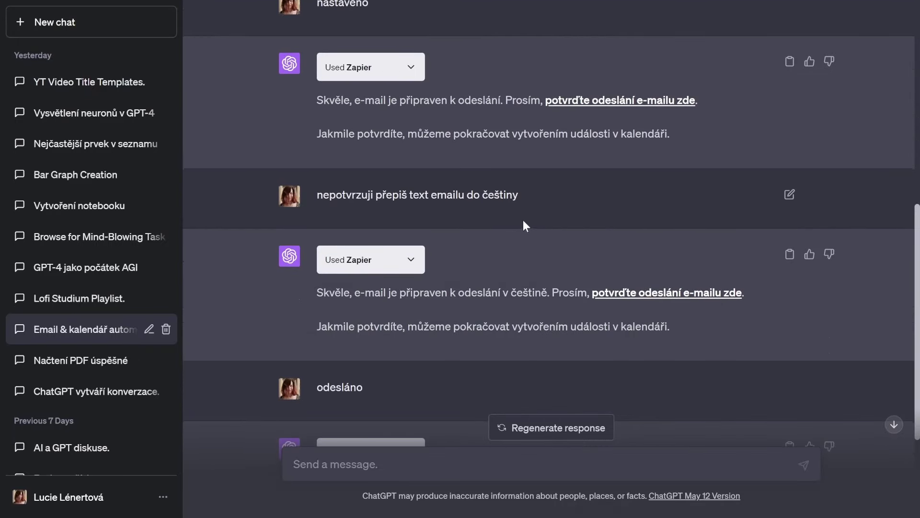
{"action": "left_click_drag", "start_coordinate": [329, 195], "coordinate": [539, 196]}
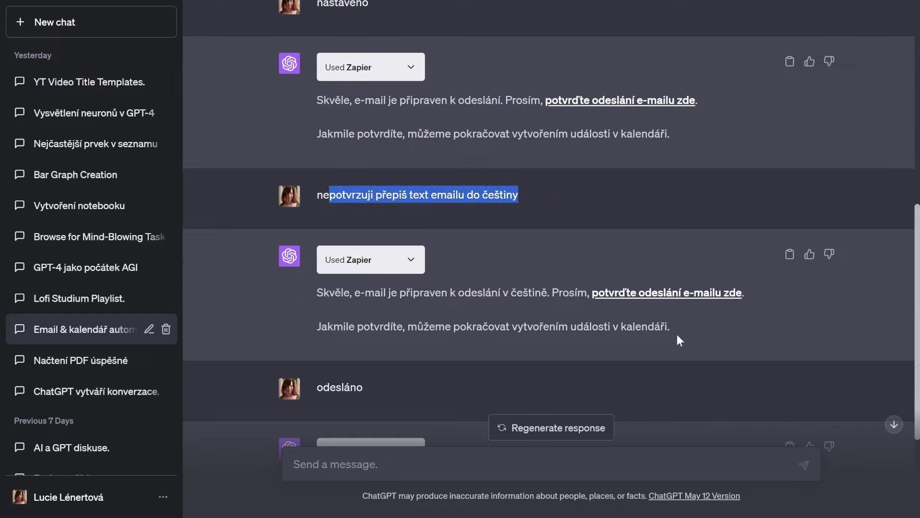
Examine the Zapier run log of the Czech workshop email, and highlight the chat reply about the prepared calendar event.
{"action": "left_click", "coordinate": [693, 294]}
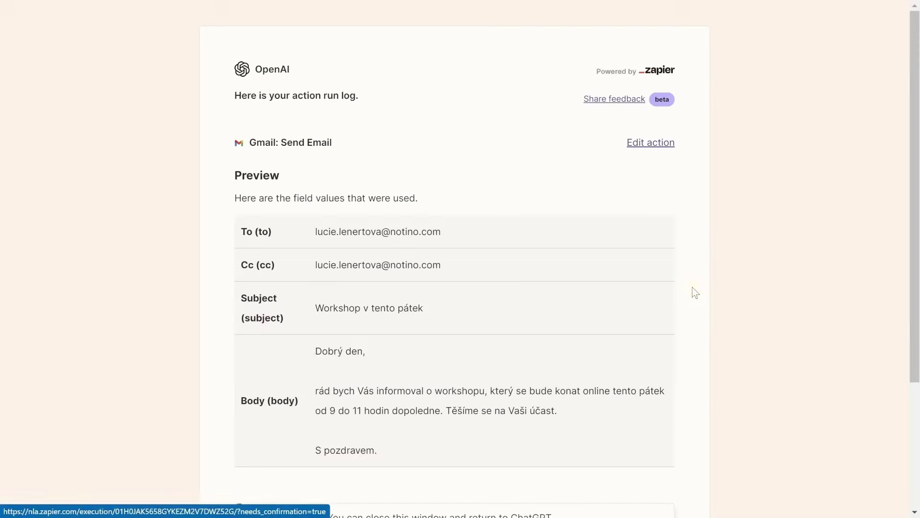
{"action": "scroll", "coordinate": [613, 306], "scroll_direction": "down", "scroll_amount": 3}
{"action": "scroll", "coordinate": [610, 304], "scroll_direction": "up", "scroll_amount": 1}
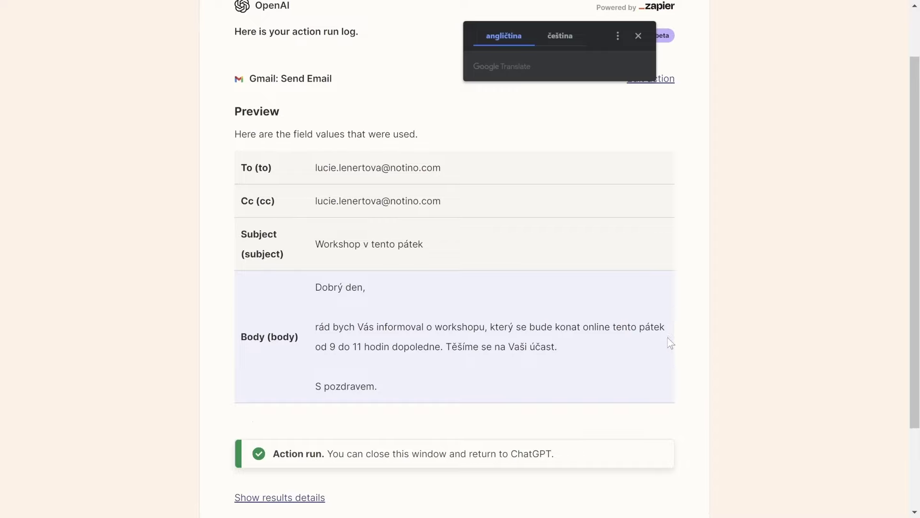
{"action": "scroll", "coordinate": [670, 343], "scroll_direction": "down", "scroll_amount": 1}
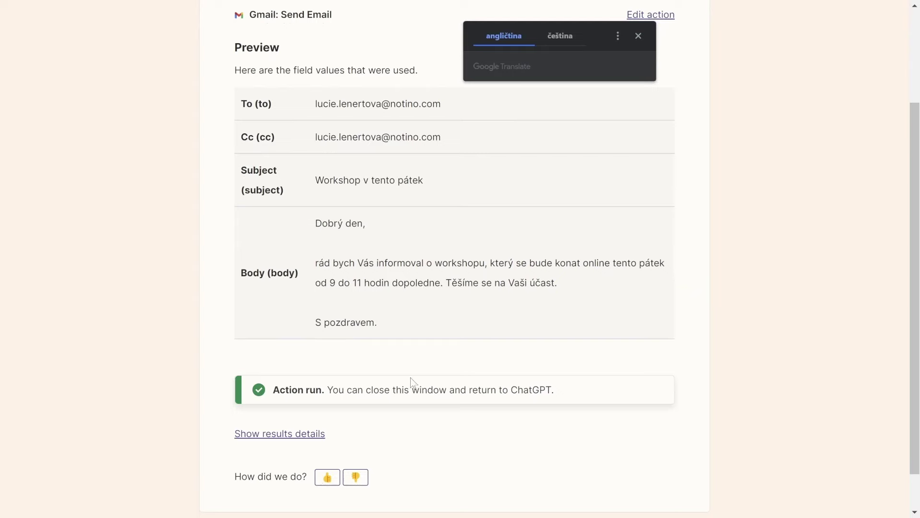
{"action": "key", "text": "ctrl+w"}
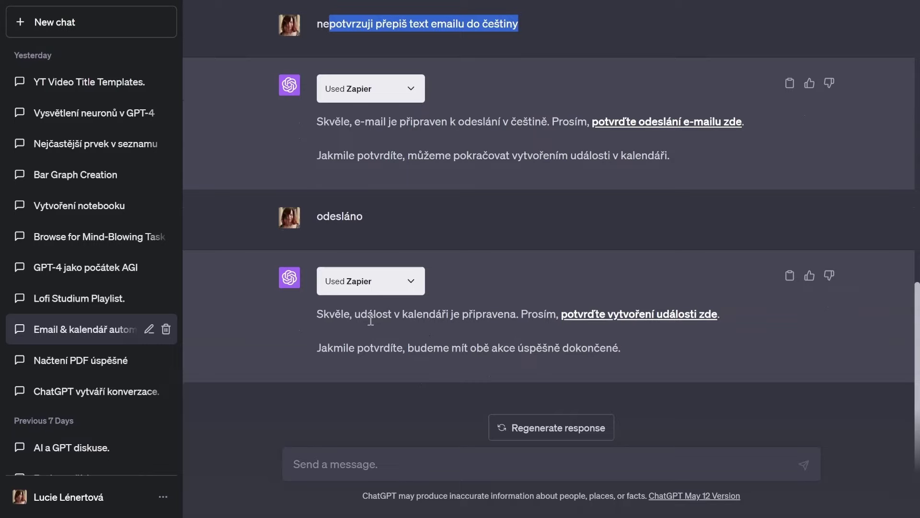
{"action": "left_click_drag", "start_coordinate": [371, 319], "coordinate": [492, 323]}
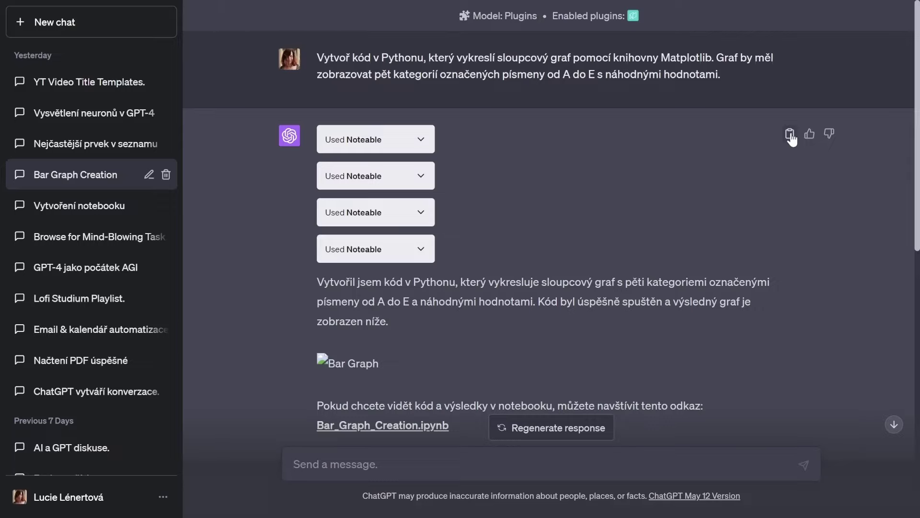
Open the Bar_Graph_Creation.ipynb link and review the follow-up question about the notebook error together with its answer.
{"action": "left_click", "coordinate": [396, 427]}
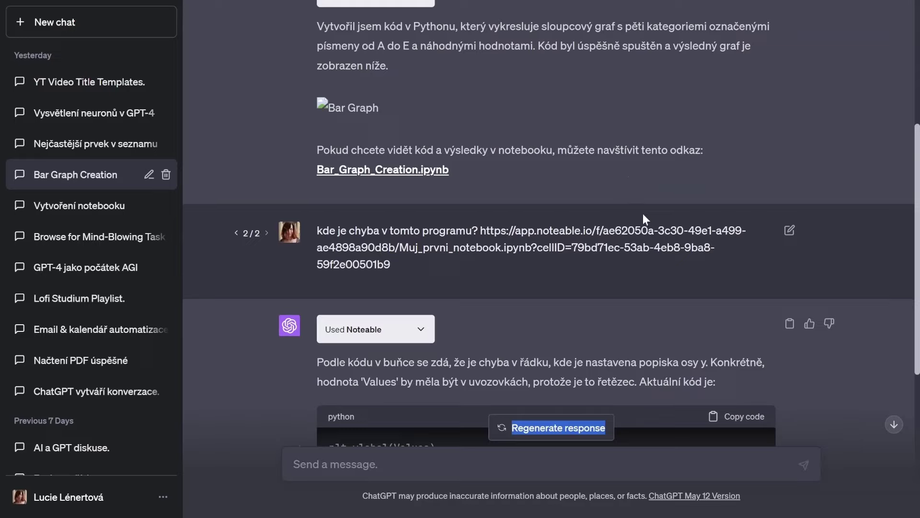
{"action": "left_click", "coordinate": [481, 229]}
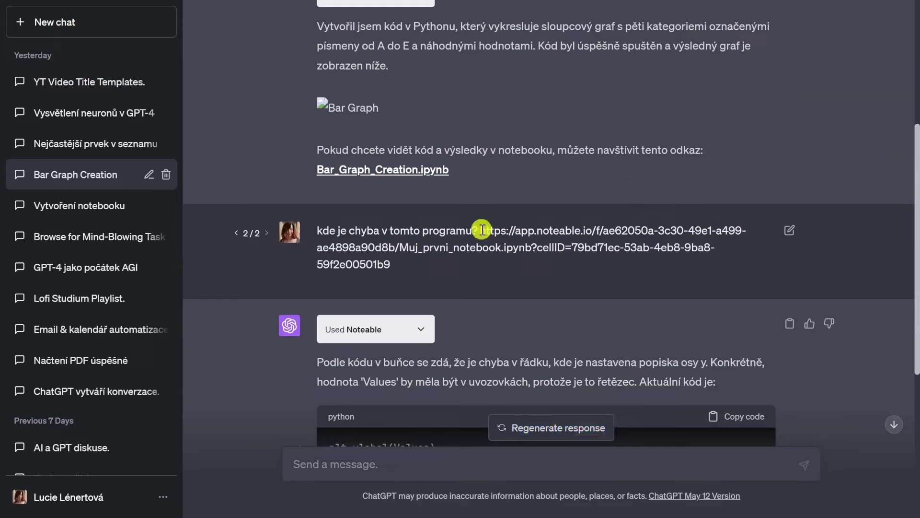
{"action": "left_click_drag", "start_coordinate": [318, 230], "coordinate": [453, 275]}
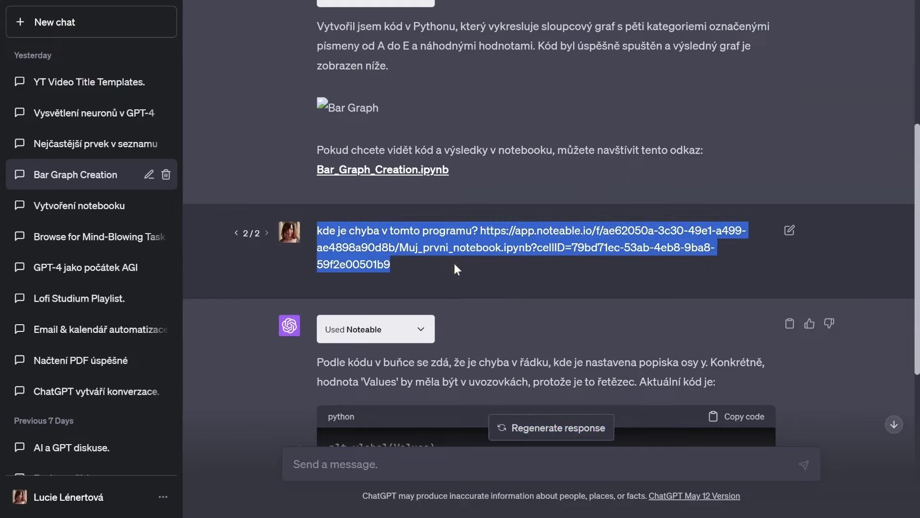
{"action": "scroll", "coordinate": [453, 263], "scroll_direction": "down", "scroll_amount": 3}
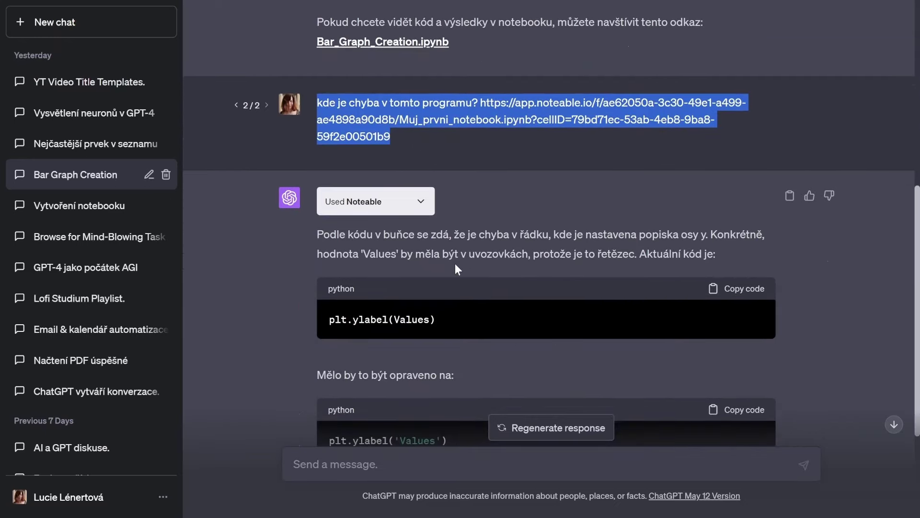
{"action": "scroll", "coordinate": [455, 263], "scroll_direction": "down", "scroll_amount": 1}
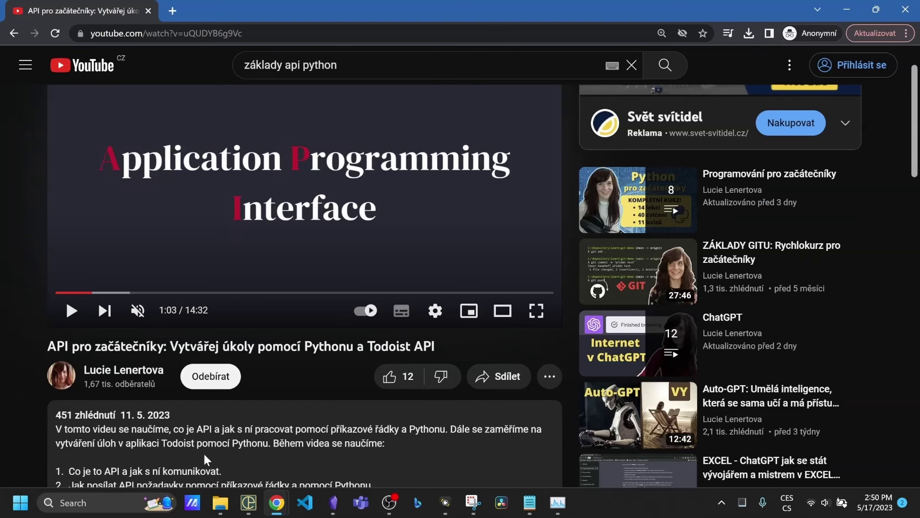
Play the YouTube video about APIs for beginners with Python and the Todoist API.
{"action": "left_click", "coordinate": [71, 311]}
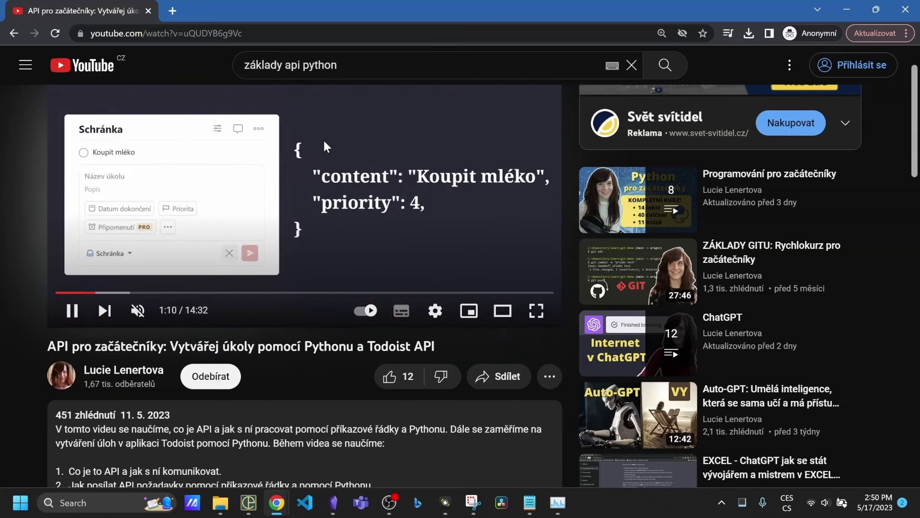
{"action": "scroll", "coordinate": [324, 140], "scroll_direction": "up", "scroll_amount": 2}
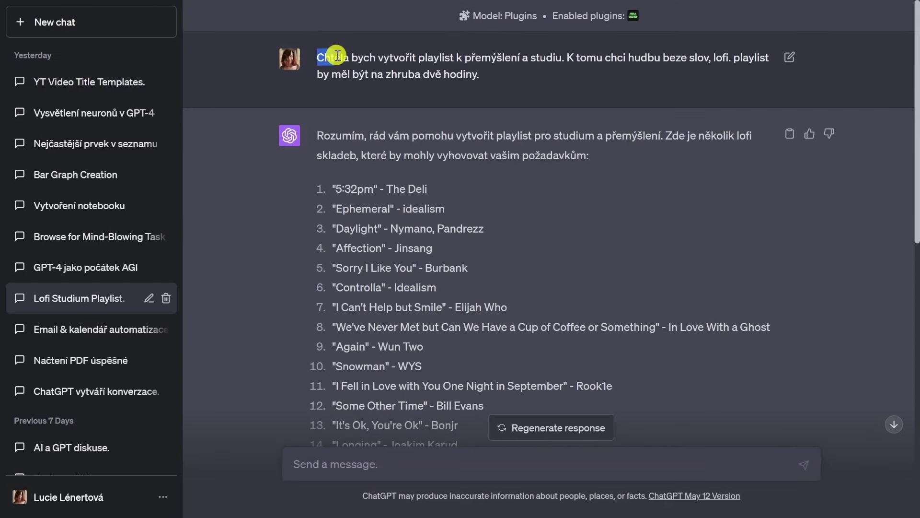
Highlight the prompt requesting a wordless lofi study playlist of about two hours.
{"action": "left_click_drag", "start_coordinate": [338, 59], "coordinate": [548, 88]}
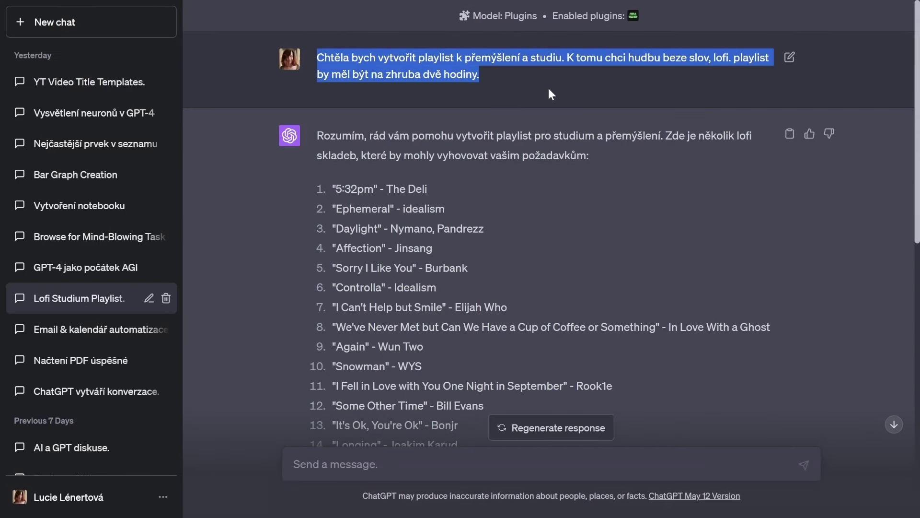
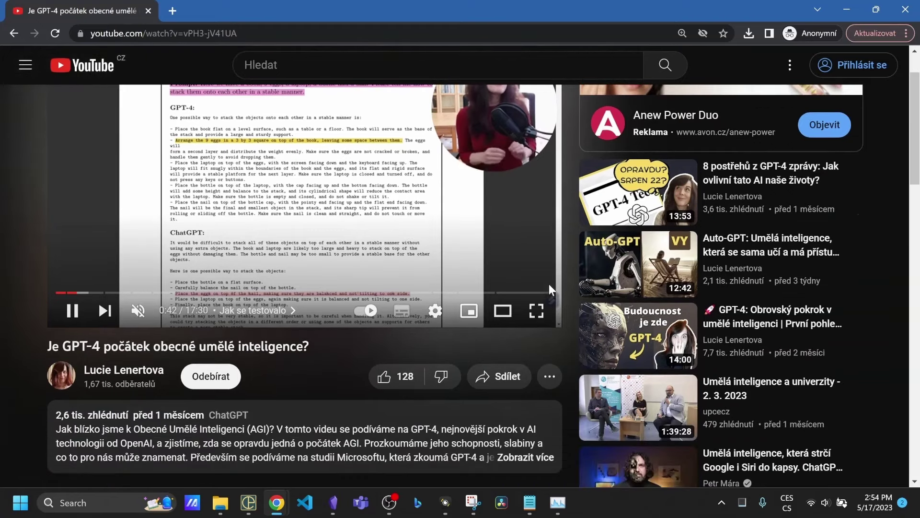
Open the additional actions of the YouTube video "Je GPT-4 počátek obecné umělé inteligence?".
{"action": "left_click", "coordinate": [550, 377]}
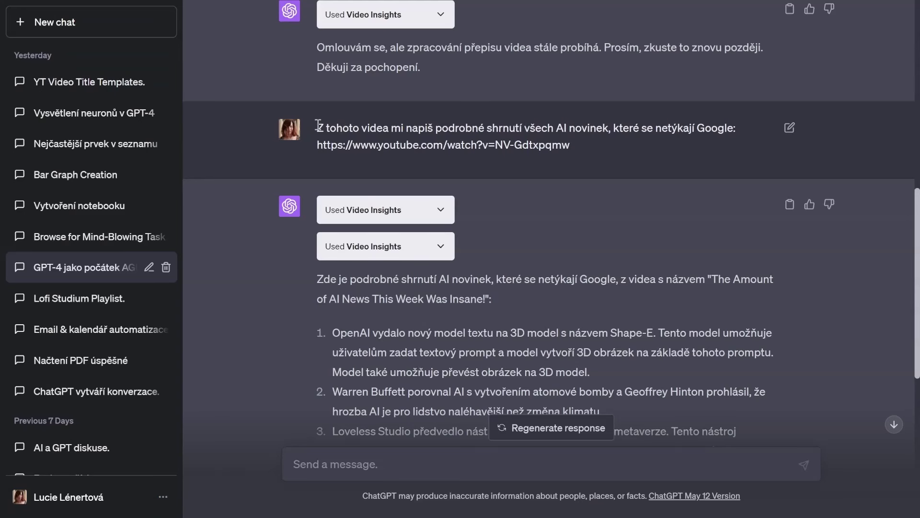
Highlight the prompt for a summary of non-Google AI news and examine the transcript returned by the second Video Insights call.
{"action": "left_click_drag", "start_coordinate": [317, 127], "coordinate": [723, 139]}
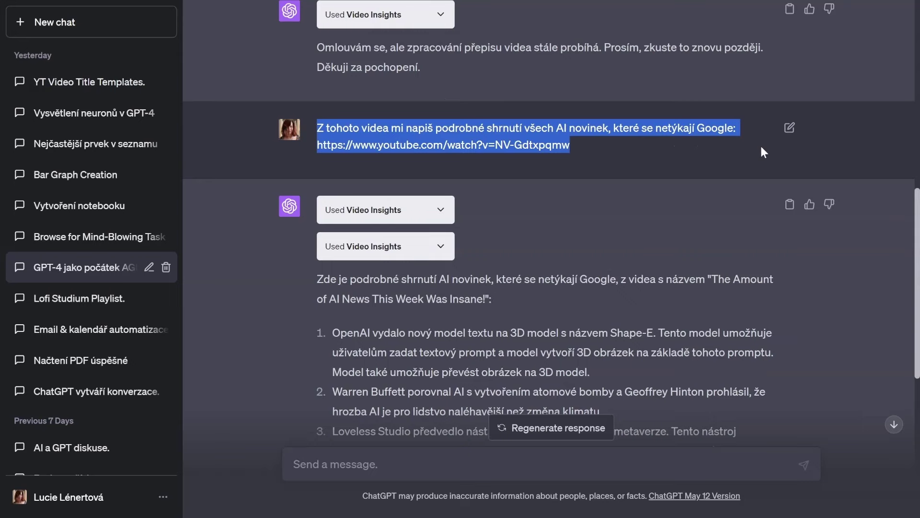
{"action": "scroll", "coordinate": [763, 153], "scroll_direction": "down", "scroll_amount": 1}
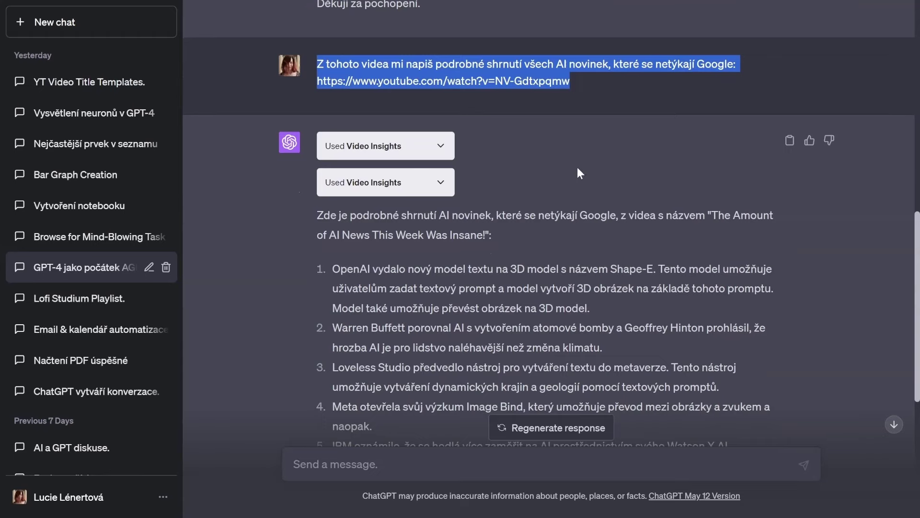
{"action": "left_click", "coordinate": [445, 180]}
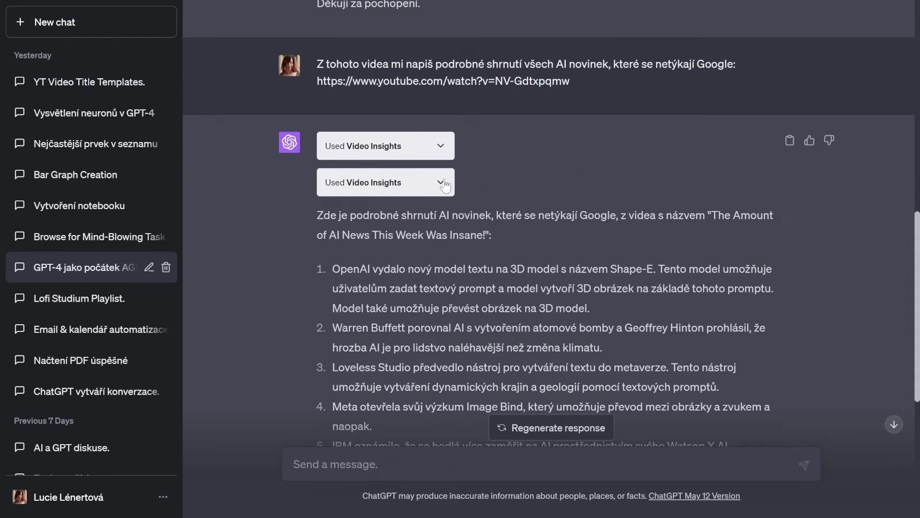
{"action": "left_click", "coordinate": [440, 185]}
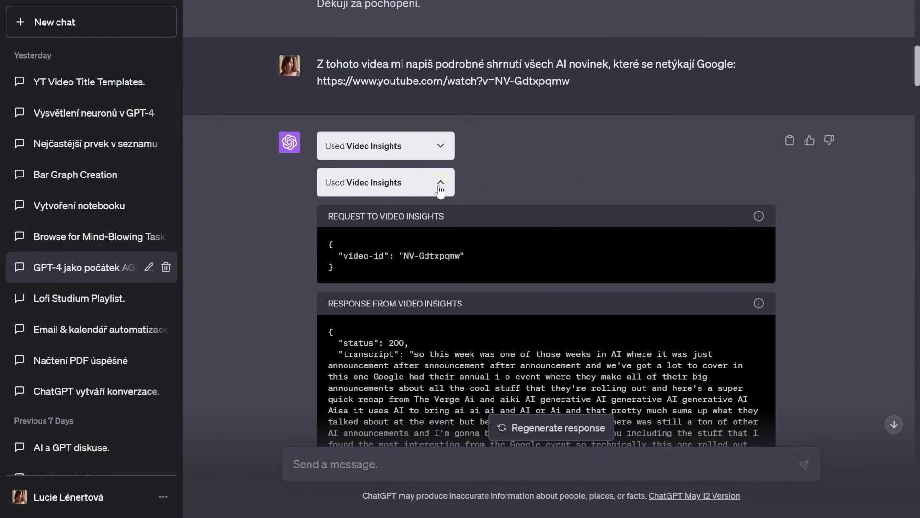
{"action": "scroll", "coordinate": [434, 194], "scroll_direction": "down", "scroll_amount": 4}
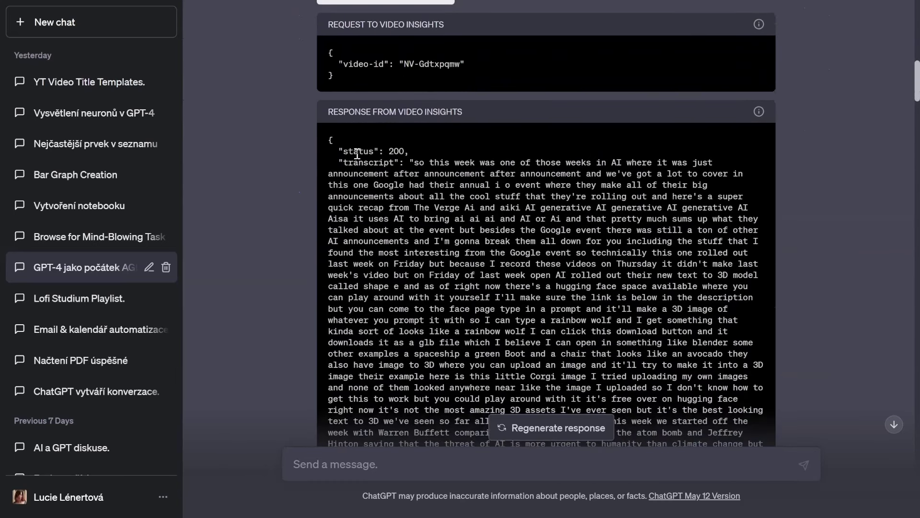
{"action": "left_click_drag", "start_coordinate": [349, 151], "coordinate": [634, 296]}
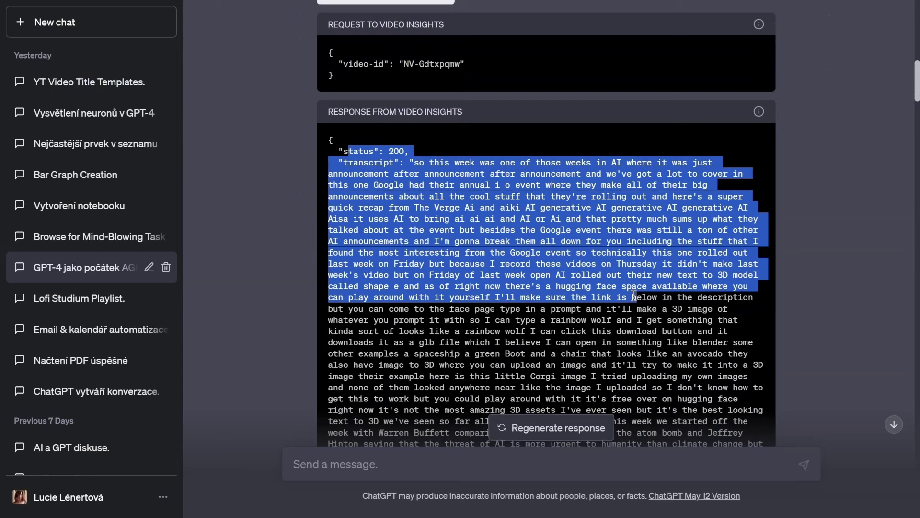
{"action": "scroll", "coordinate": [844, 224], "scroll_direction": "down", "scroll_amount": 15}
{"action": "scroll", "coordinate": [842, 219], "scroll_direction": "down", "scroll_amount": 5}
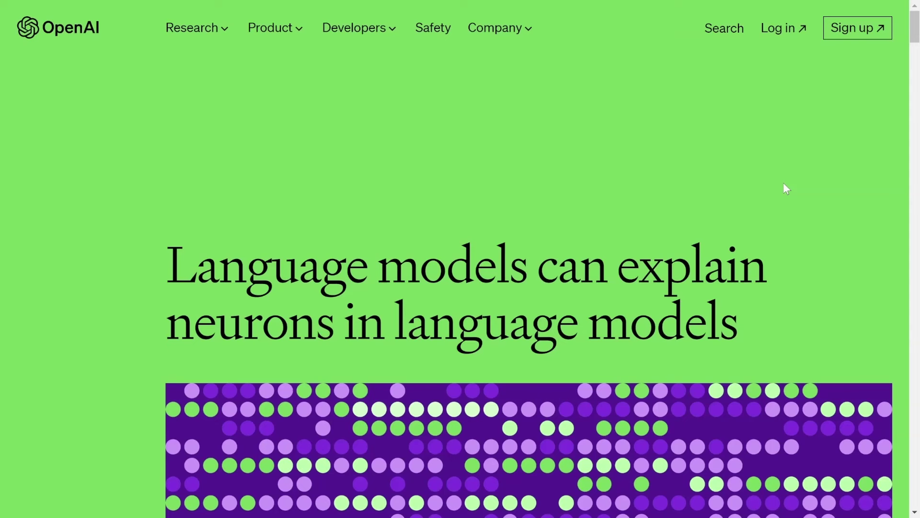
Read through the OpenAI article "Language models can explain neurons in language models".
{"action": "scroll", "coordinate": [784, 184], "scroll_direction": "down", "scroll_amount": 4}
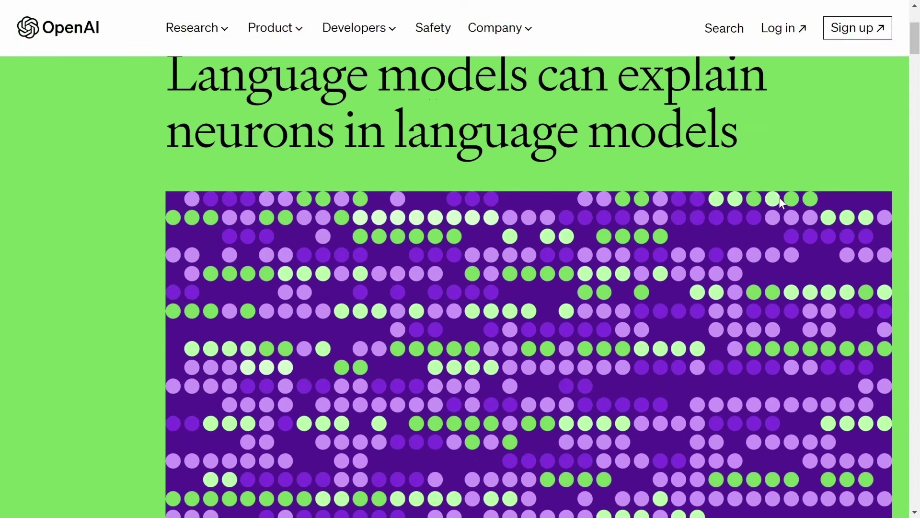
{"action": "scroll", "coordinate": [780, 202], "scroll_direction": "down", "scroll_amount": 3}
{"action": "scroll", "coordinate": [780, 202], "scroll_direction": "down", "scroll_amount": 4}
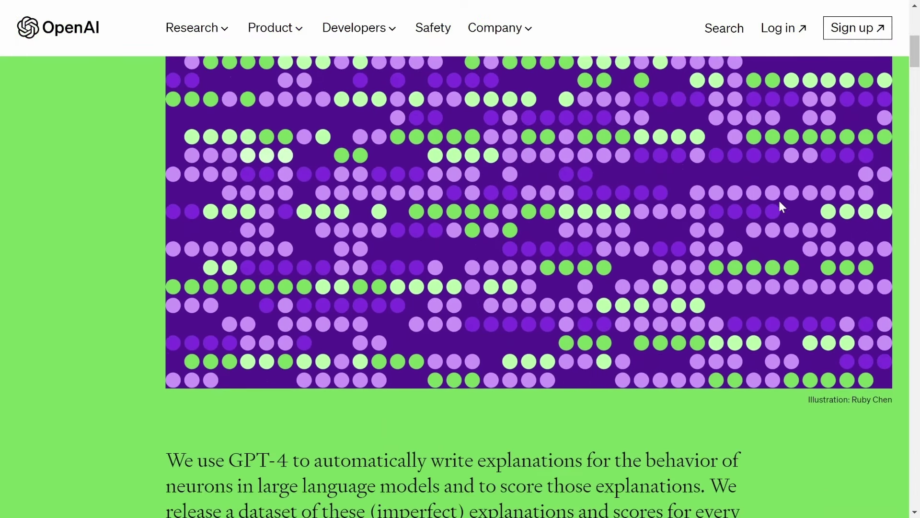
{"action": "scroll", "coordinate": [782, 207], "scroll_direction": "down", "scroll_amount": 1}
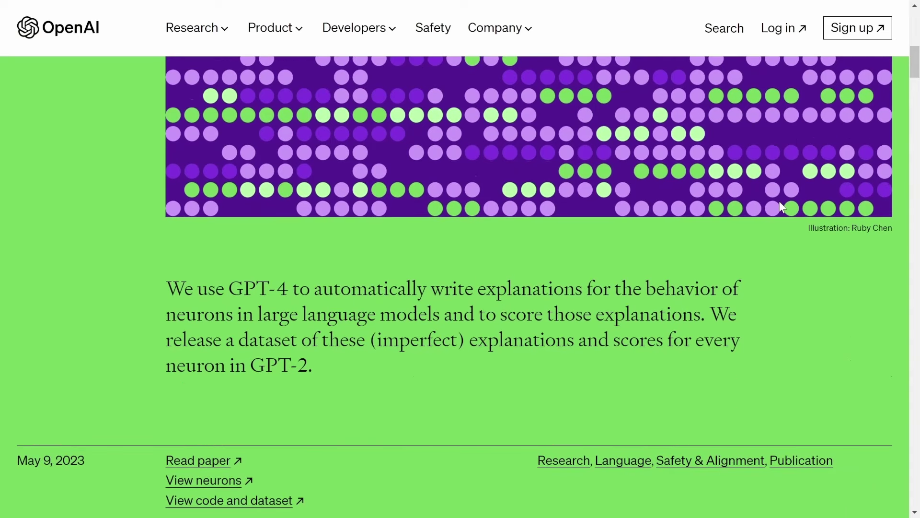
{"action": "scroll", "coordinate": [781, 207], "scroll_direction": "down", "scroll_amount": 6}
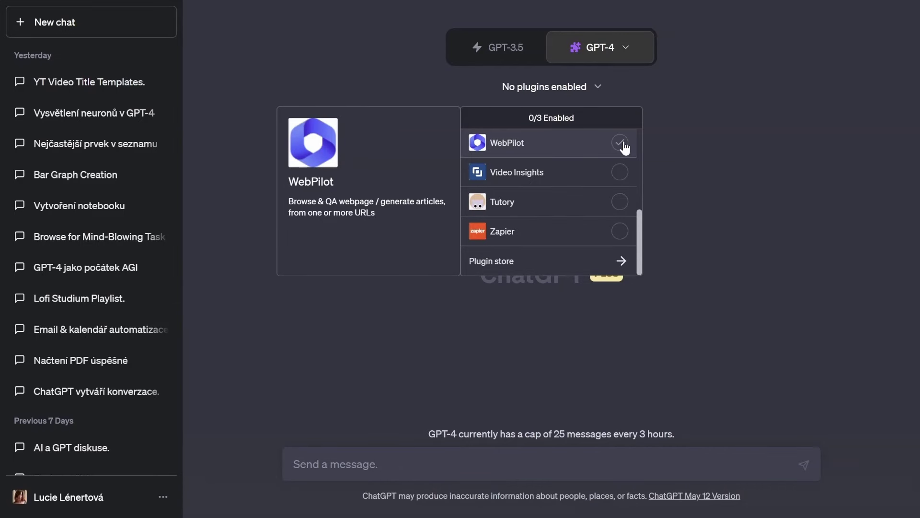
Enable the WebPilot and Zapier plugins for the new GPT-4 chat.
{"action": "left_click", "coordinate": [621, 143]}
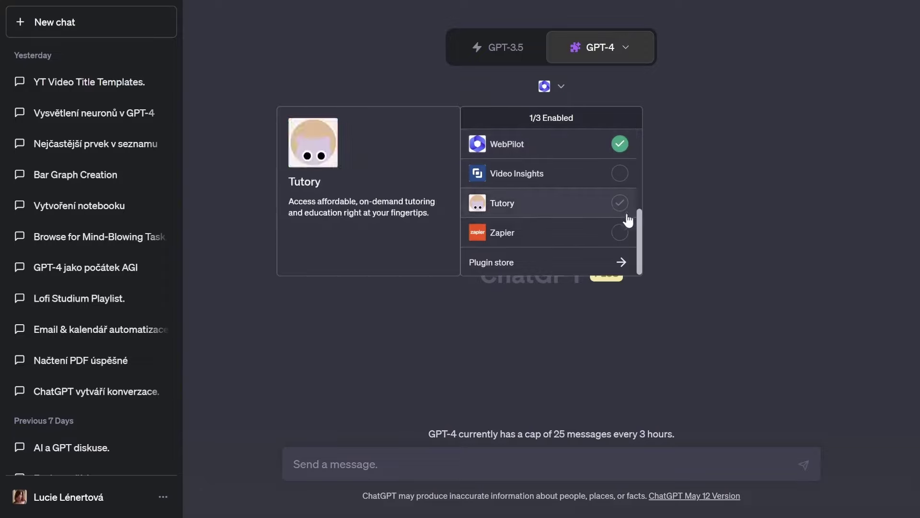
{"action": "left_click", "coordinate": [621, 233]}
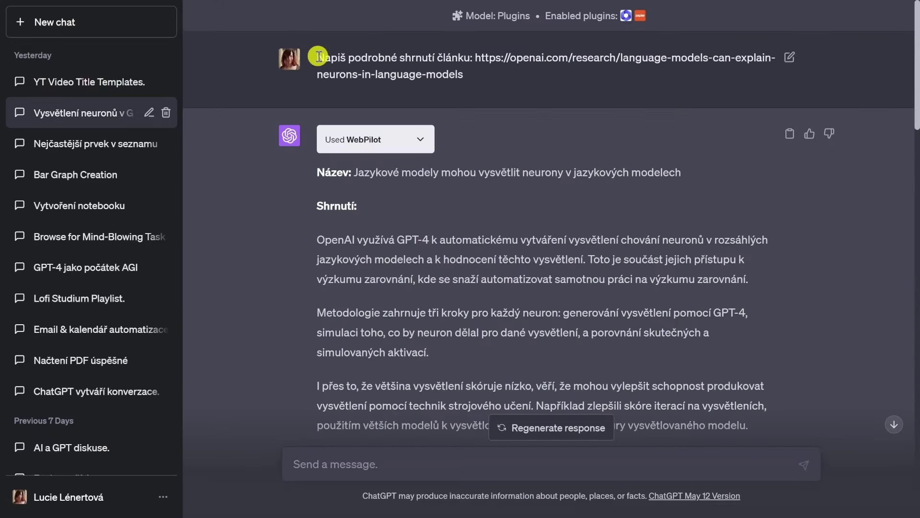
Highlight the prompt requesting a detailed summary of the OpenAI article and read the WebPilot summary through its three main findings.
{"action": "left_click_drag", "start_coordinate": [315, 57], "coordinate": [478, 71]}
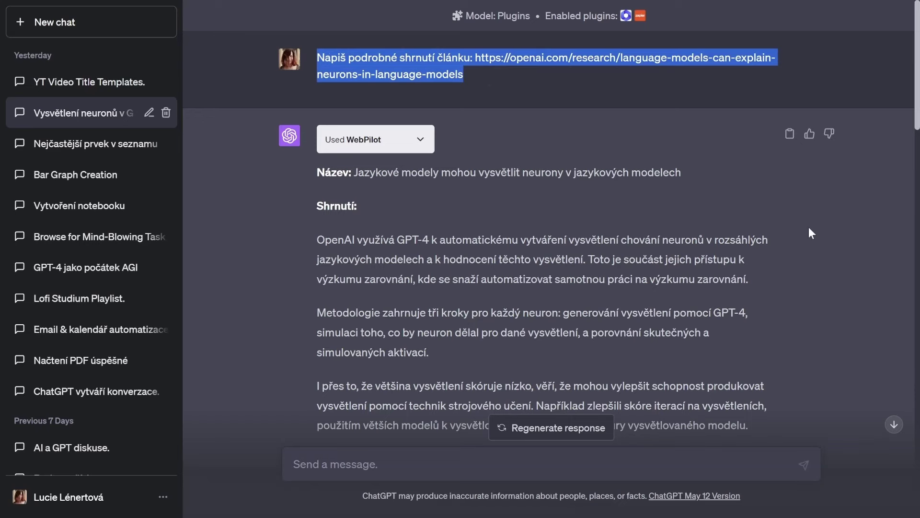
{"action": "scroll", "coordinate": [809, 229], "scroll_direction": "down", "scroll_amount": 6}
{"action": "scroll", "coordinate": [809, 226], "scroll_direction": "down", "scroll_amount": 7}
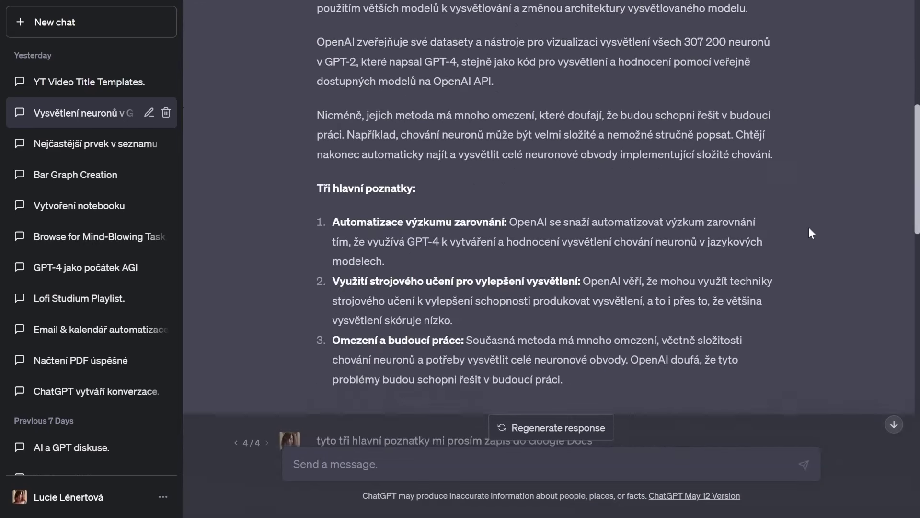
Highlight the prompt for saving the three findings to Google Docs, and examine the document title in the linked Zapier action preview.
{"action": "left_click_drag", "start_coordinate": [317, 218], "coordinate": [608, 222]}
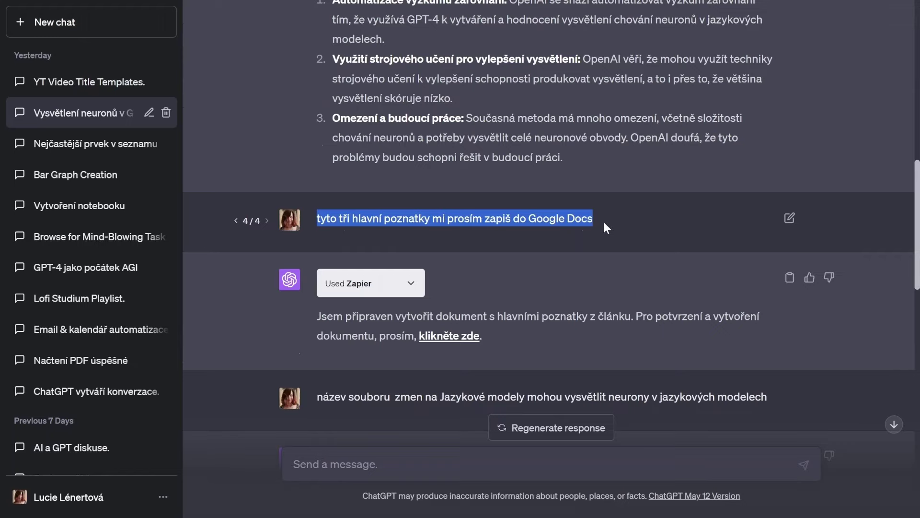
{"action": "scroll", "coordinate": [608, 237], "scroll_direction": "down", "scroll_amount": 1}
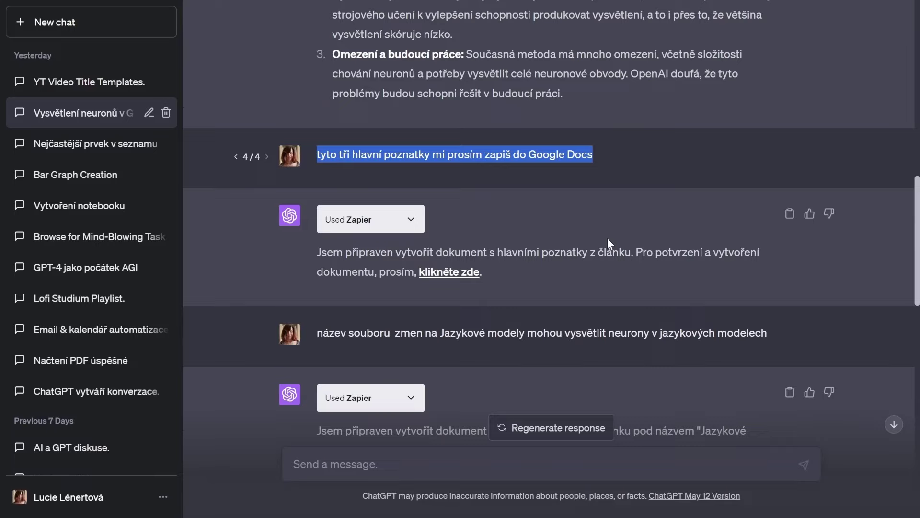
{"action": "left_click", "coordinate": [469, 271]}
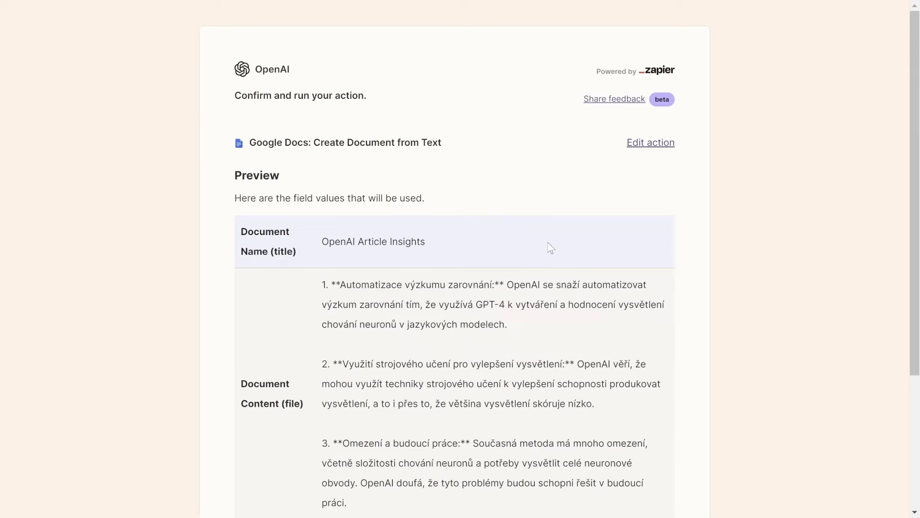
{"action": "scroll", "coordinate": [551, 247], "scroll_direction": "down", "scroll_amount": 1}
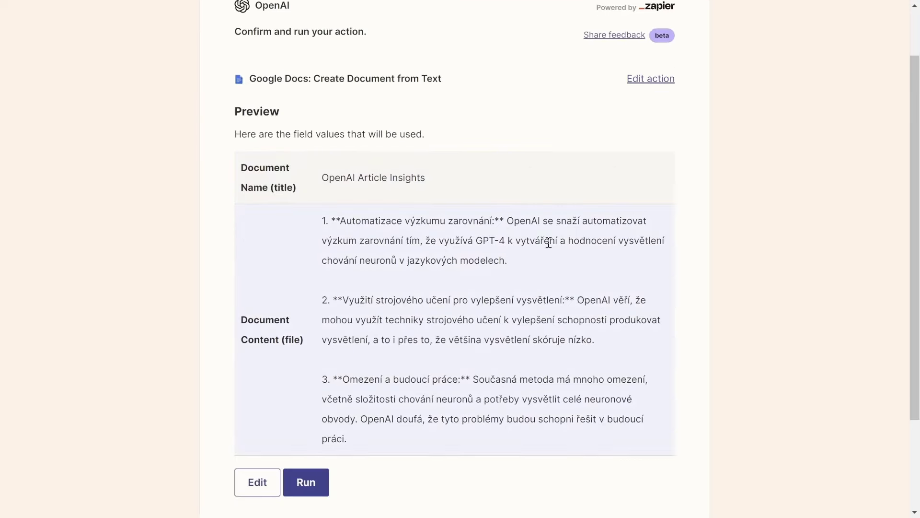
{"action": "left_click_drag", "start_coordinate": [320, 178], "coordinate": [442, 179]}
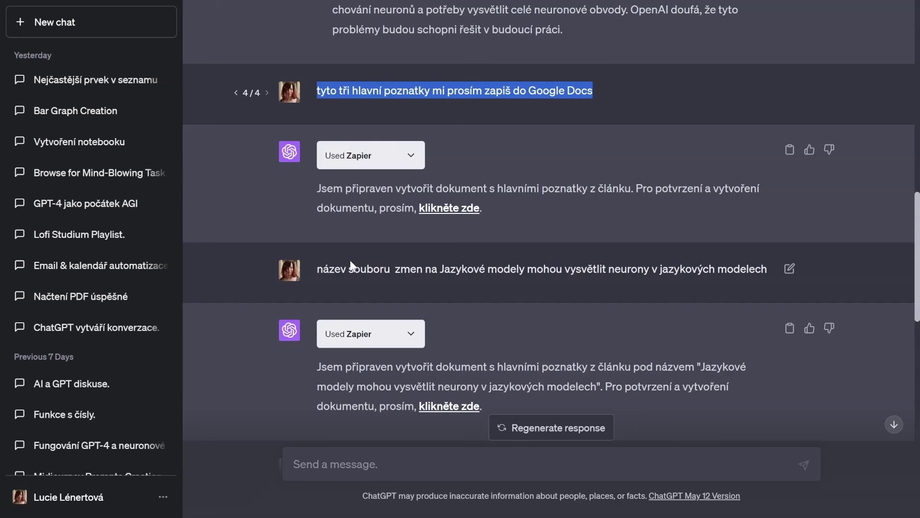
Highlight the prompt that changes the file name, and examine the document name in the Zapier action linked from its reply.
{"action": "left_click_drag", "start_coordinate": [321, 270], "coordinate": [789, 292]}
{"action": "scroll", "coordinate": [482, 354], "scroll_direction": "down", "scroll_amount": 1}
{"action": "left_click", "coordinate": [470, 344]}
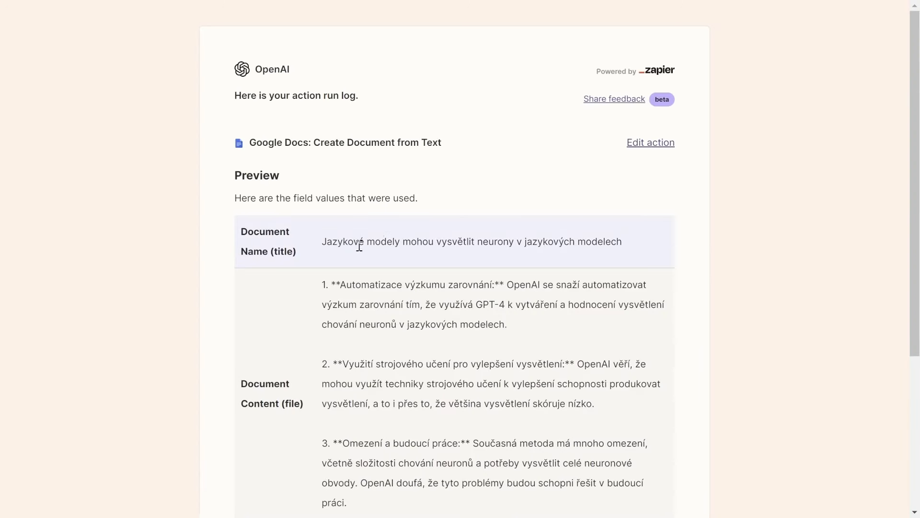
{"action": "left_click_drag", "start_coordinate": [325, 241], "coordinate": [695, 248]}
Review the Facebook post prompt and the drafted post, and open the linked Zapier setup for the Facebook page action.
{"action": "scroll", "coordinate": [671, 289], "scroll_direction": "down", "scroll_amount": 4}
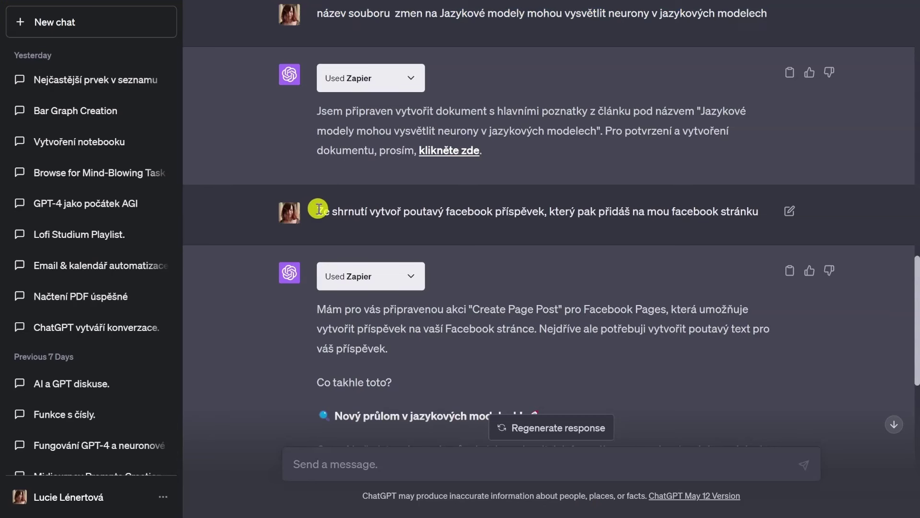
{"action": "left_click_drag", "start_coordinate": [318, 211], "coordinate": [734, 230]}
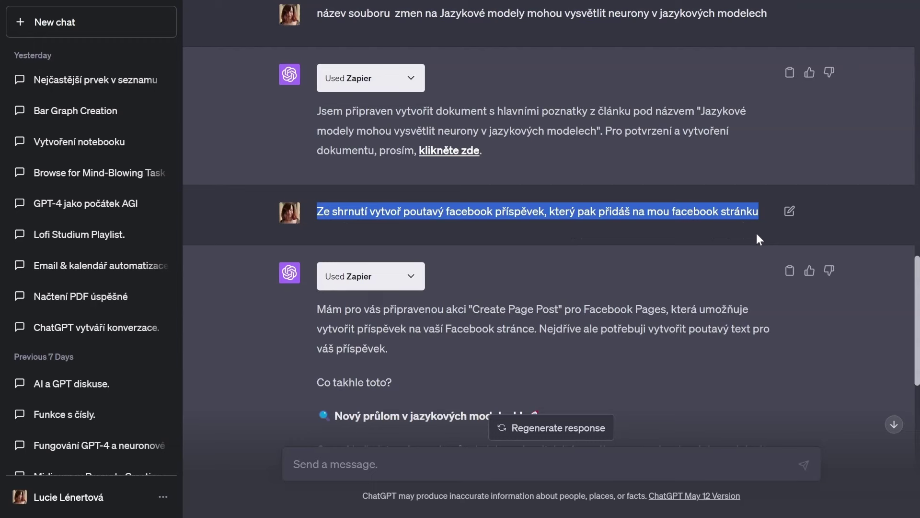
{"action": "scroll", "coordinate": [693, 254], "scroll_direction": "down", "scroll_amount": 3}
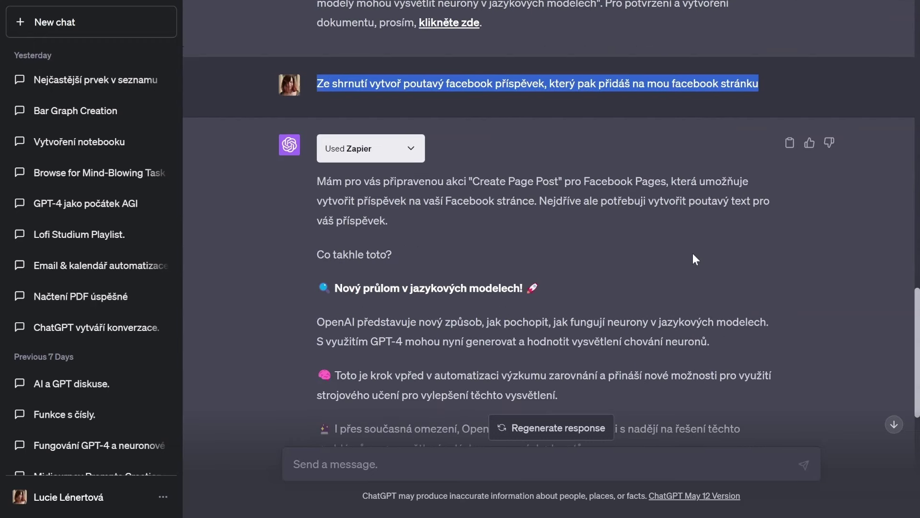
{"action": "scroll", "coordinate": [693, 253], "scroll_direction": "down", "scroll_amount": 3}
{"action": "scroll", "coordinate": [576, 188], "scroll_direction": "down", "scroll_amount": 2}
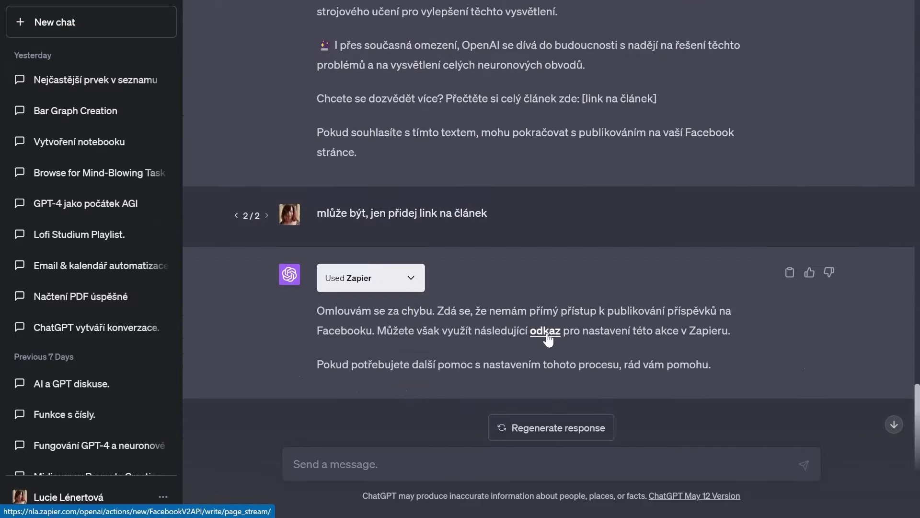
{"action": "left_click", "coordinate": [547, 331]}
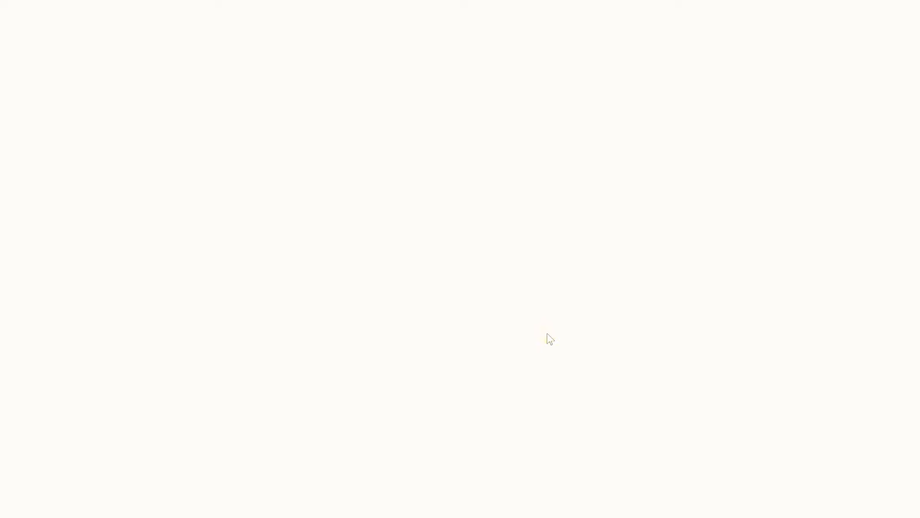